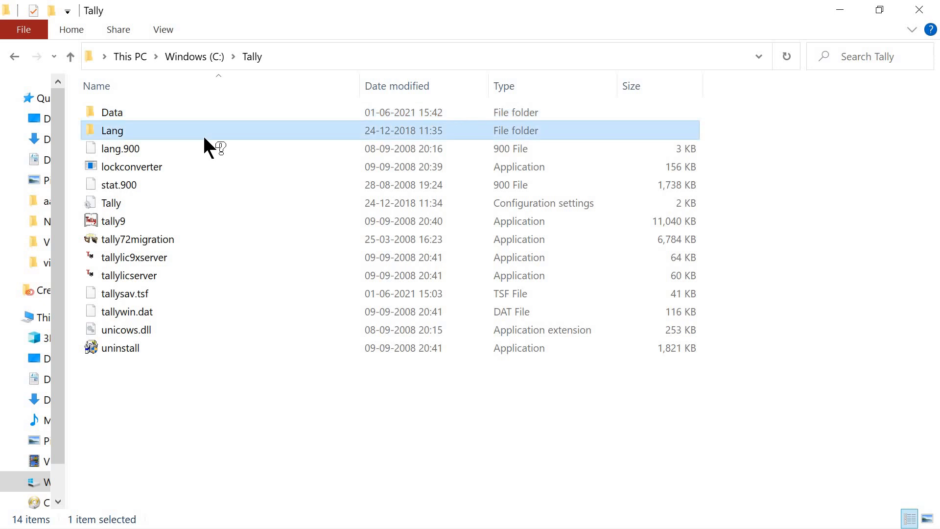
Step: Look inside the Lang folder, then go back up to C:\Tally and open the Data folder
{"action": "double_click", "coordinate": [204, 137]}
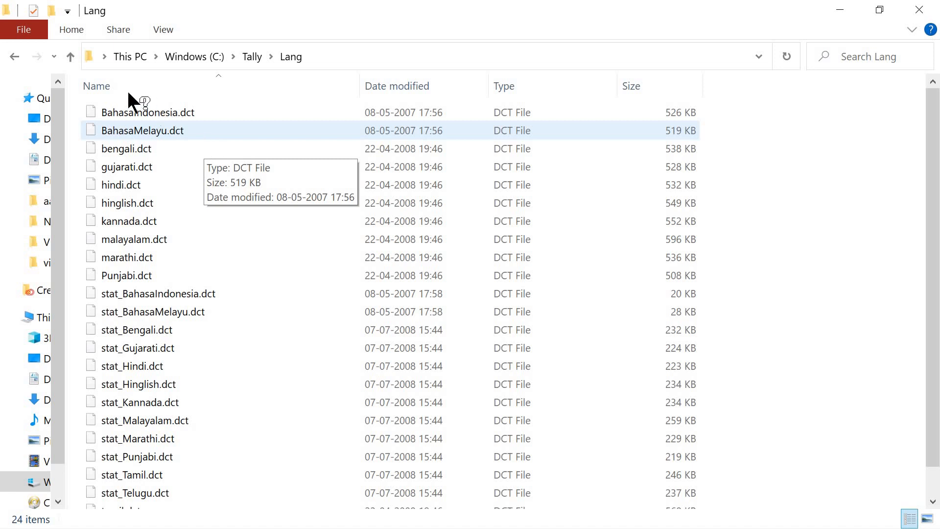
{"action": "left_click", "coordinate": [71, 56]}
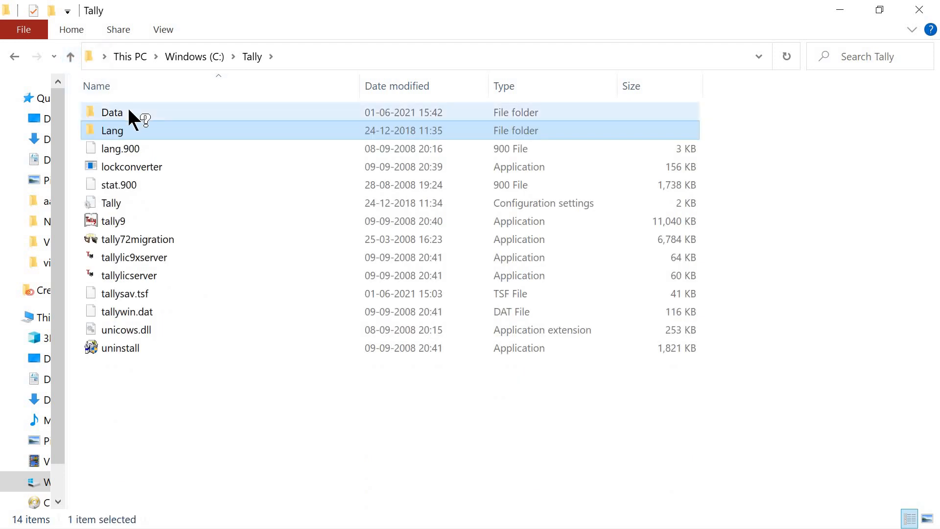
{"action": "left_click", "coordinate": [129, 111]}
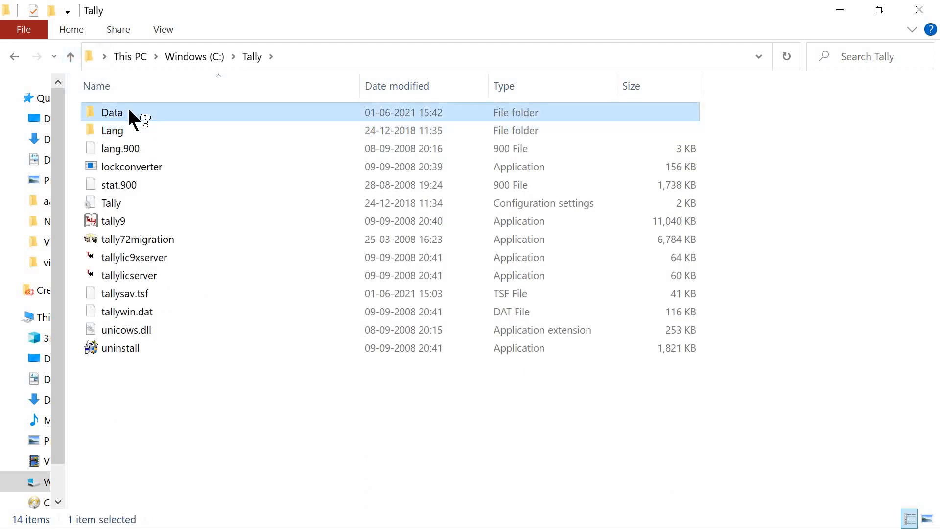
{"action": "double_click", "coordinate": [128, 111]}
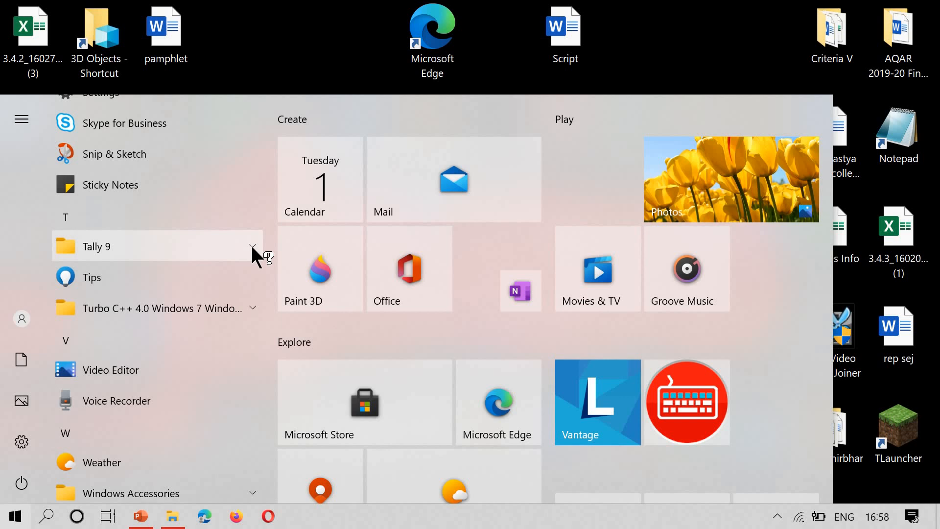
Step: Expand the Tally 9 Start menu group and launch Tally 9 Release 2
{"action": "left_click", "coordinate": [250, 244]}
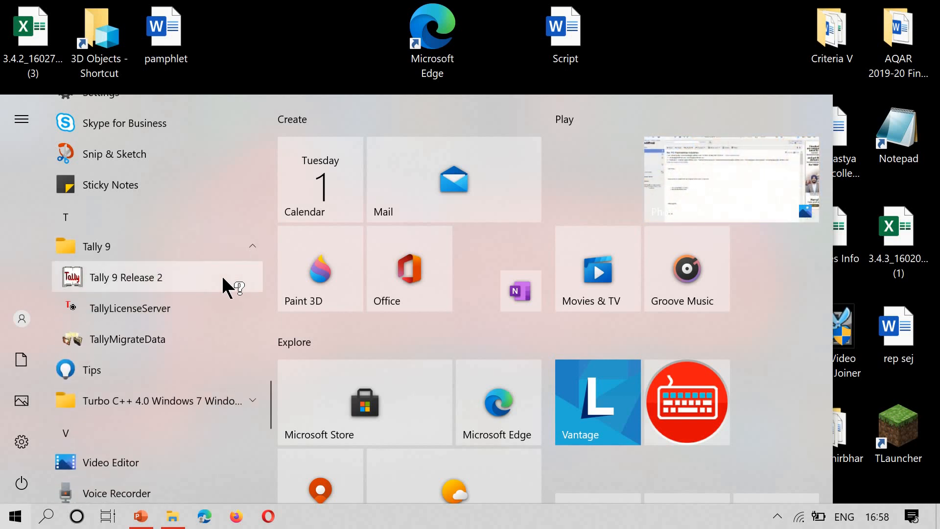
{"action": "left_click", "coordinate": [223, 278]}
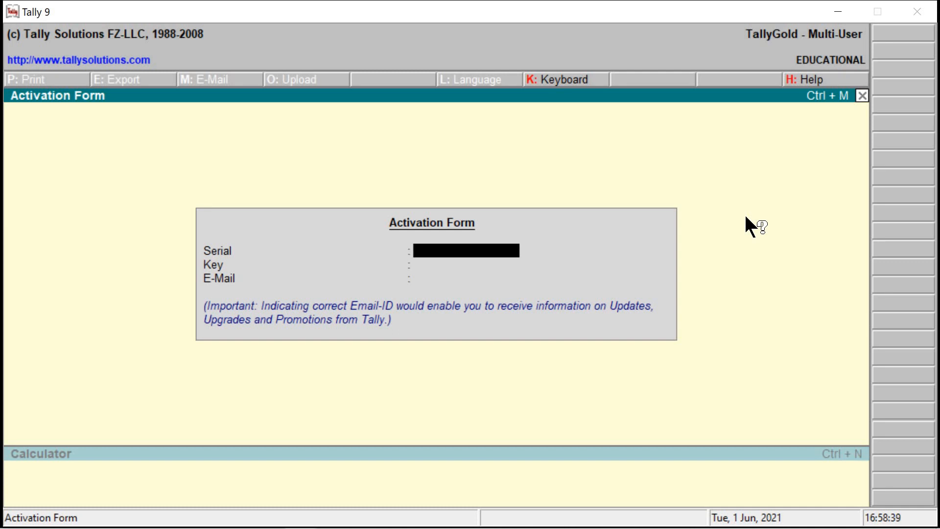
Step: Dismiss the Activation Form to reach the Gateway of Tally
{"action": "key", "text": "Escape"}
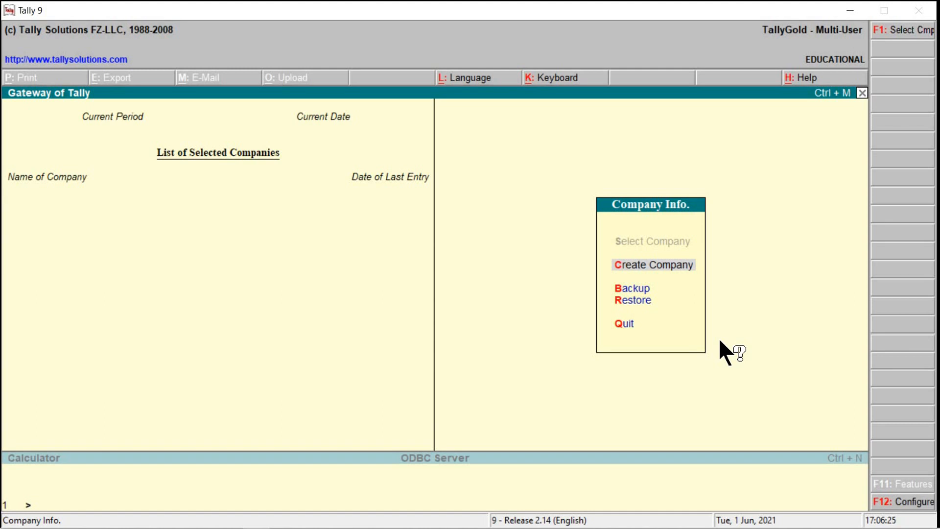
Step: Choose Create Company from the Company Info menu
{"action": "key", "text": "Return"}
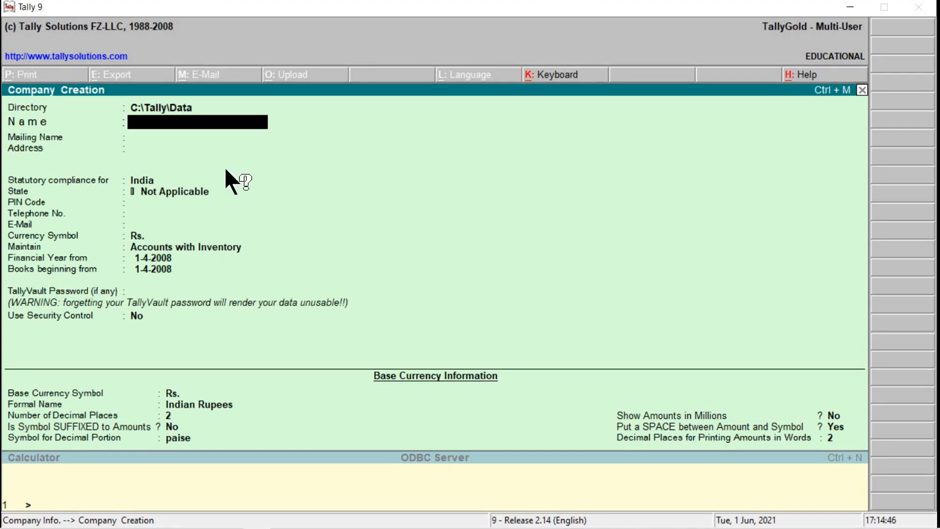
Step: Enter 'B.Com VI Sem' as company name and mailing name, then return to the Name field
{"action": "type", "text": "B.Com VI Sem"}
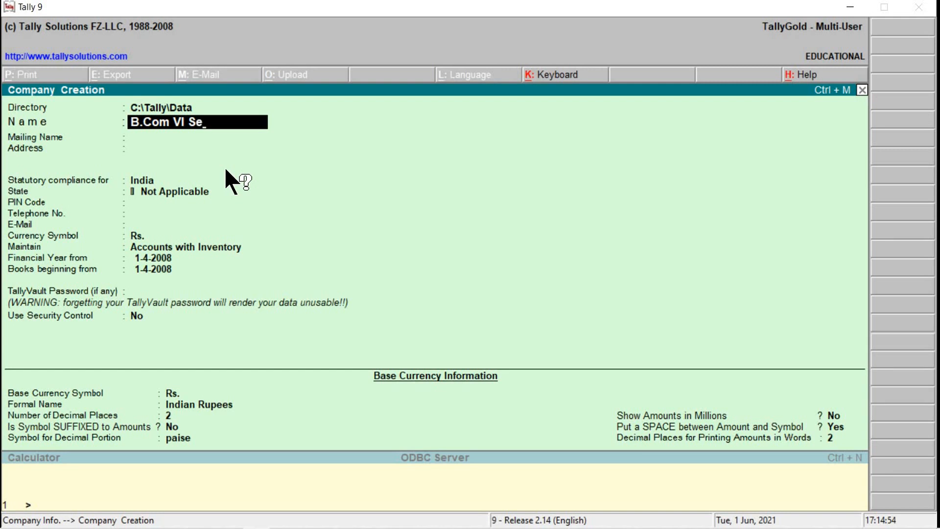
{"action": "key", "text": "Return"}
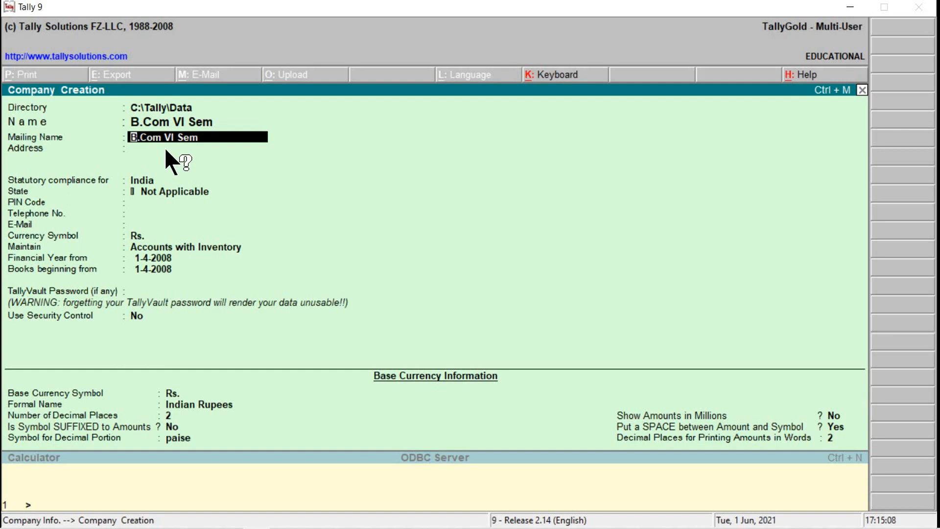
{"action": "key", "text": "BackSpace"}
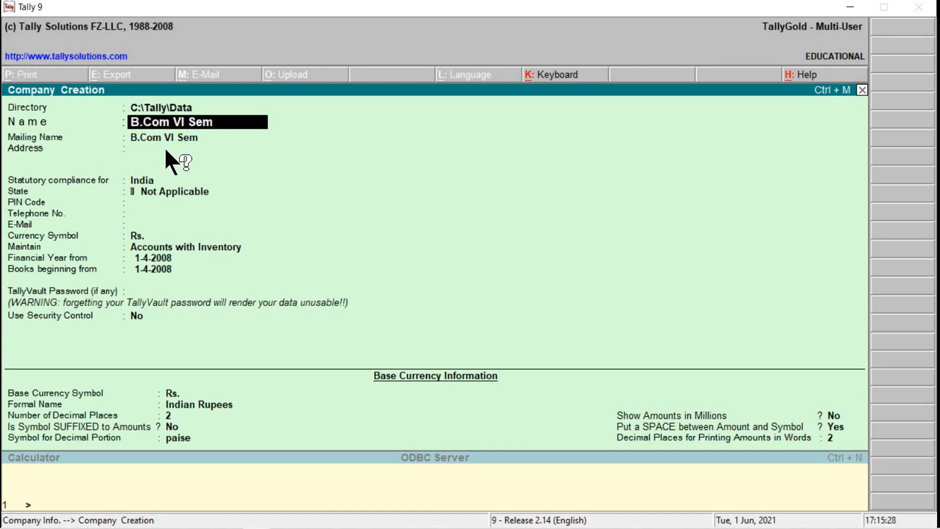
{"action": "key", "text": "Return"}
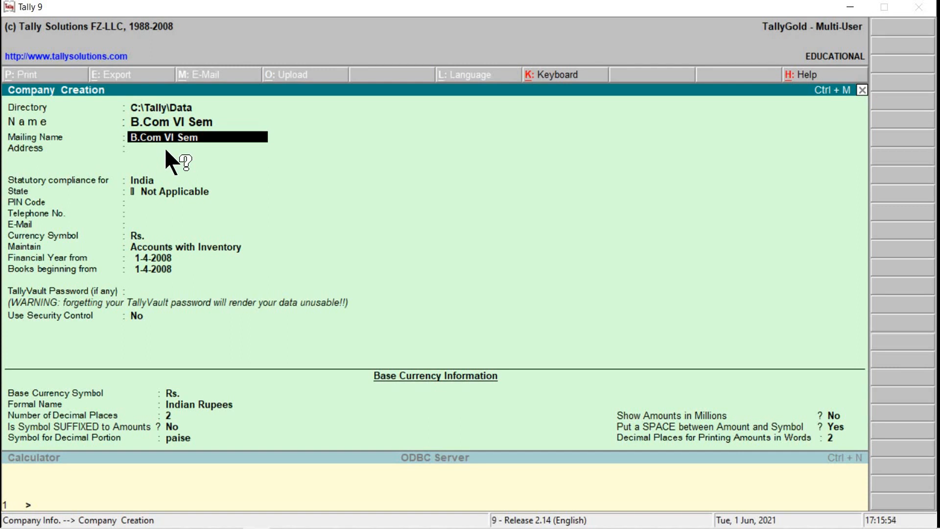
{"action": "key", "text": "BackSpace"}
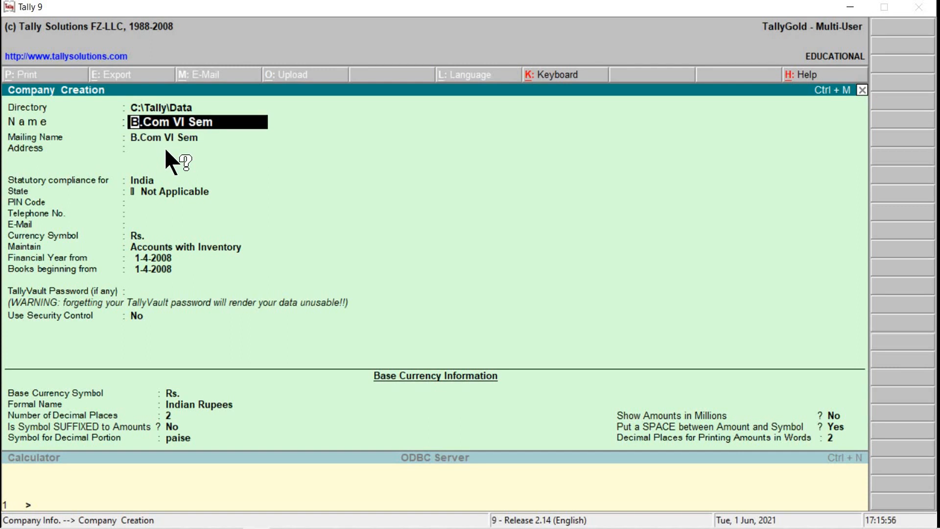
Step: Try the name 'GCC' with mailing name 'KLS Gogte College of Commerce', then return to Name
{"action": "type", "text": "GCC"}
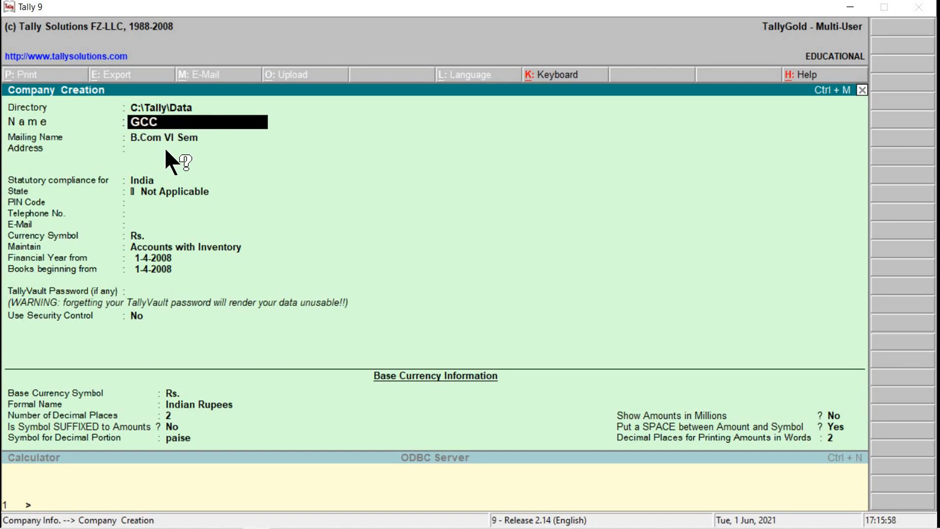
{"action": "key", "text": "Return"}
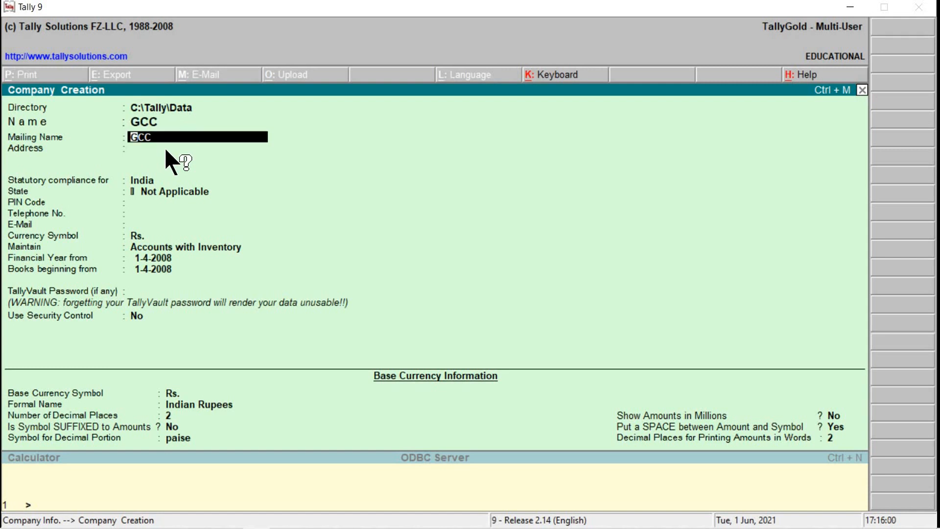
{"action": "type", "text": "KLS Gogte College"}
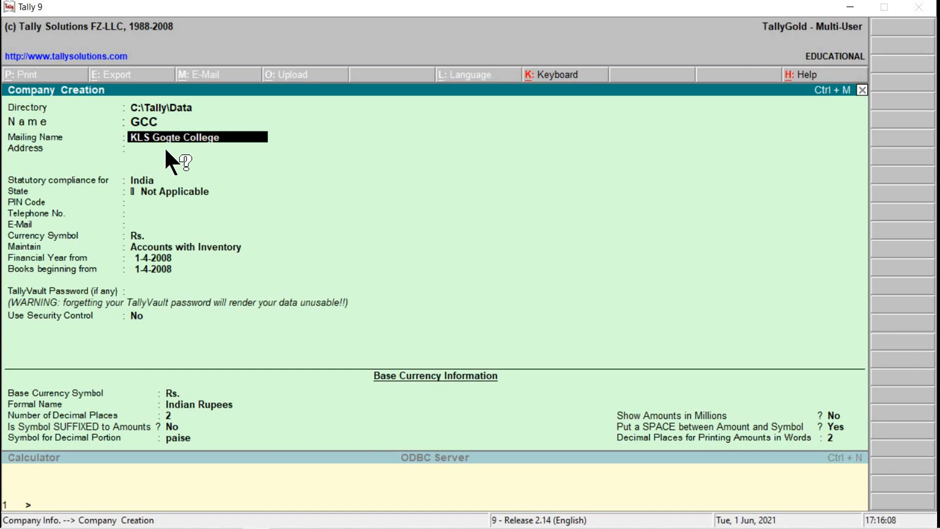
{"action": "type", "text": " of Commerce"}
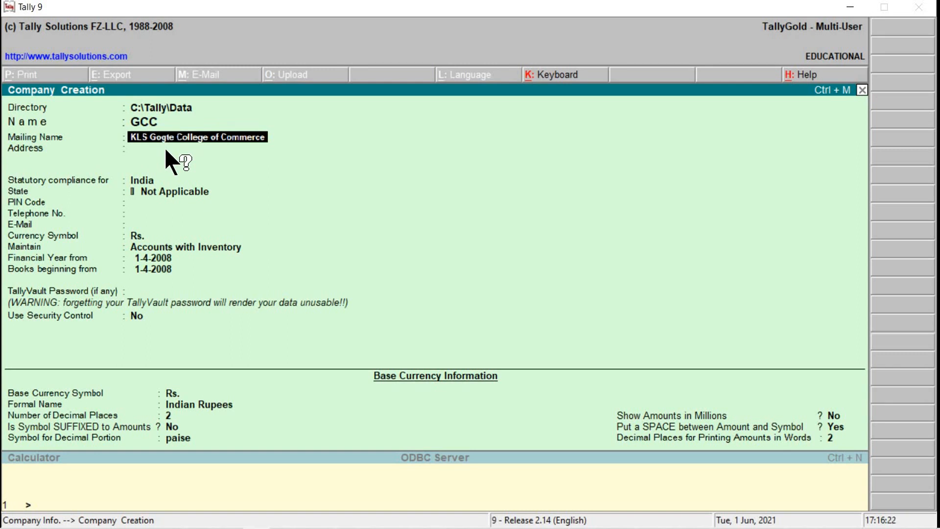
{"action": "key", "text": "BackSpace"}
{"action": "key", "text": "BackSpace"}
{"action": "key", "text": "BackSpace"}
{"action": "key", "text": "BackSpace"}
{"action": "key", "text": "BackSpace"}
{"action": "key", "text": "BackSpace"}
{"action": "key", "text": "BackSpace"}
{"action": "key", "text": "BackSpace"}
{"action": "key", "text": "BackSpace"}
{"action": "key", "text": "BackSpace"}
{"action": "key", "text": "BackSpace"}
{"action": "key", "text": "BackSpace"}
{"action": "key", "text": "BackSpace"}
{"action": "key", "text": "BackSpace"}
{"action": "key", "text": "BackSpace"}
{"action": "key", "text": "BackSpace"}
{"action": "key", "text": "BackSpace"}
{"action": "key", "text": "BackSpace"}
{"action": "key", "text": "BackSpace"}
{"action": "key", "text": "BackSpace"}
{"action": "key", "text": "BackSpace"}
{"action": "key", "text": "BackSpace"}
{"action": "key", "text": "BackSpace"}
{"action": "key", "text": "BackSpace"}
{"action": "key", "text": "BackSpace"}
{"action": "key", "text": "BackSpace"}
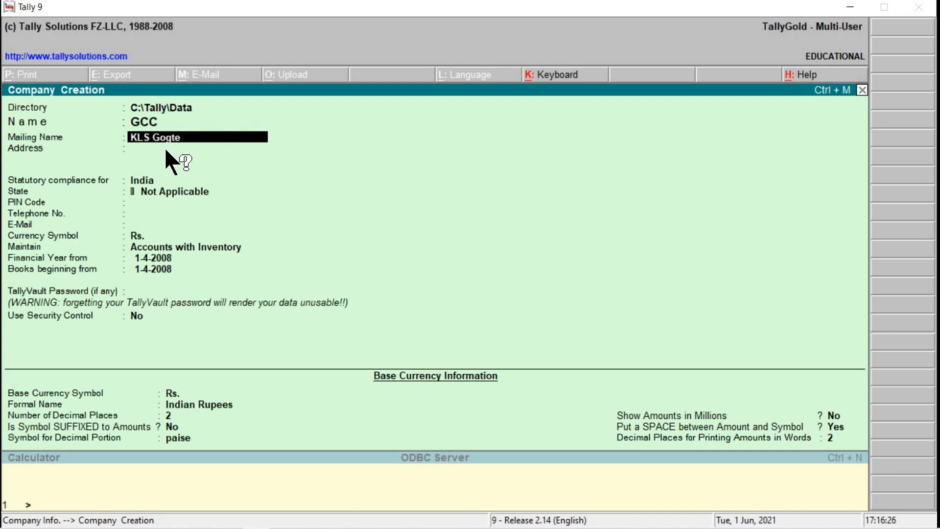
{"action": "key", "text": "Return"}
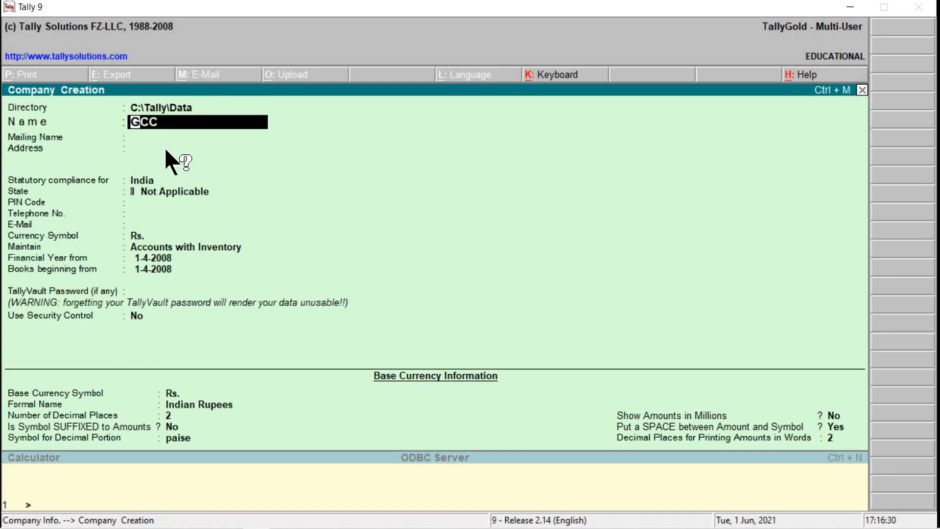
Step: Rename the company to 'B.Com' and type 'B.Com VI Sem' as its mailing name
{"action": "type", "text": "C"}
{"action": "key", "text": "BackSpace"}
{"action": "type", "text": "B.Com"}
{"action": "key", "text": "Return"}
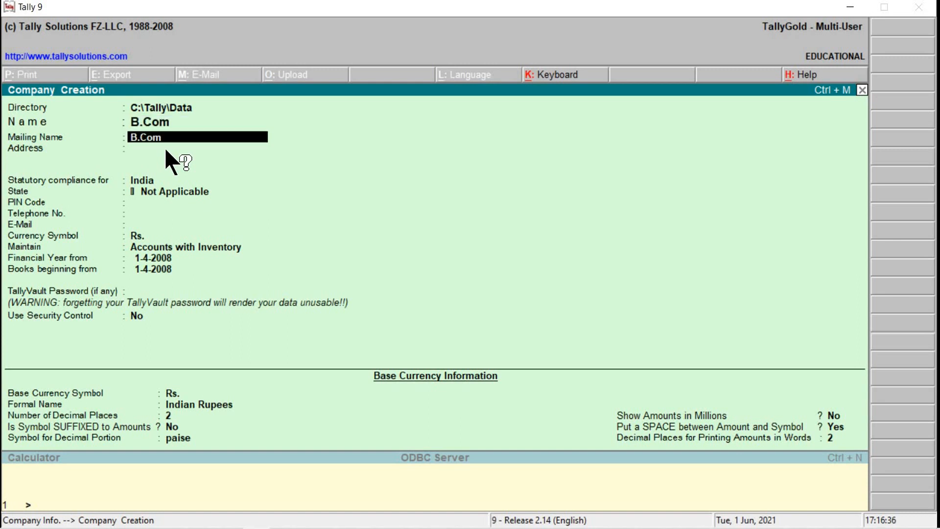
{"action": "type", "text": "B.Com VI Sem"}
Step: Confirm the mailing name and enter the company's two-line address
{"action": "key", "text": "Return"}
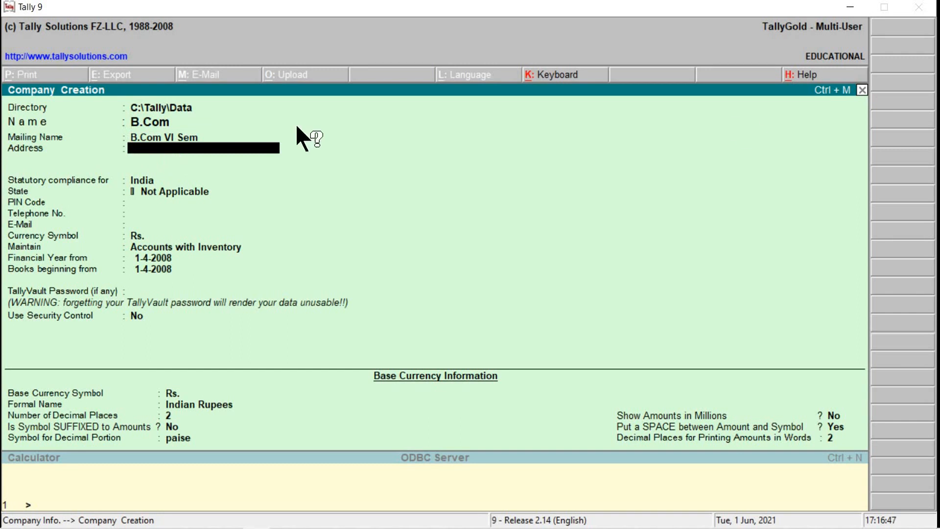
{"action": "type", "text": "Tilakwadi"}
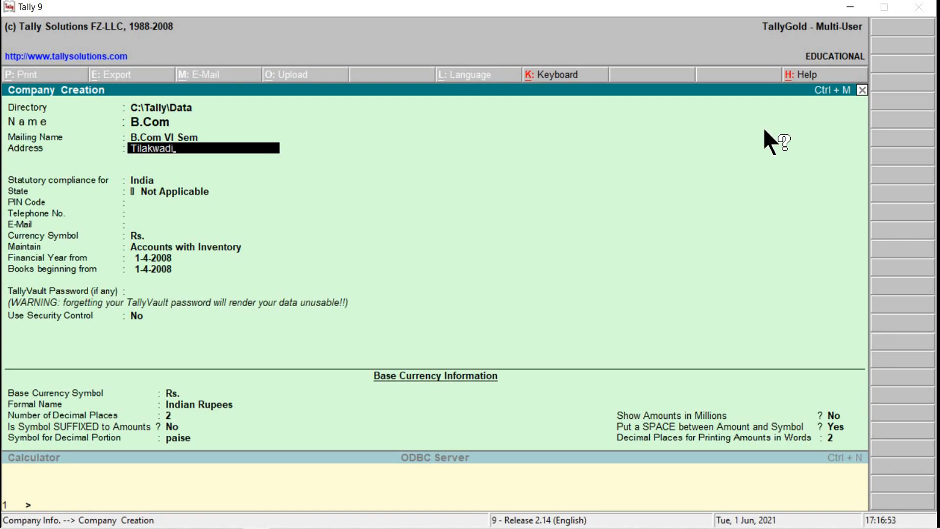
{"action": "key", "text": "Return"}
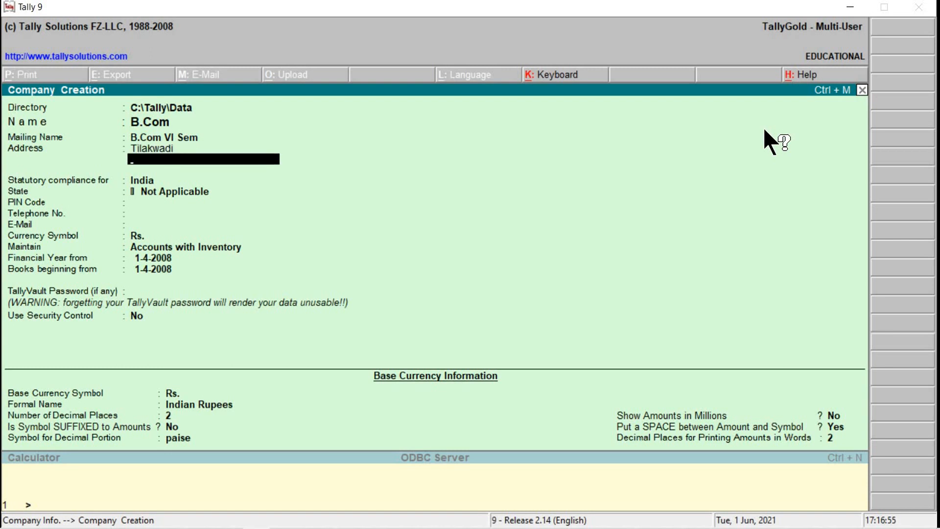
{"action": "type", "text": "Belagavi"}
Step: Commit the address, keep India for statutory compliance and choose Karnataka as the state
{"action": "key", "text": "Return"}
{"action": "key", "text": "Return"}
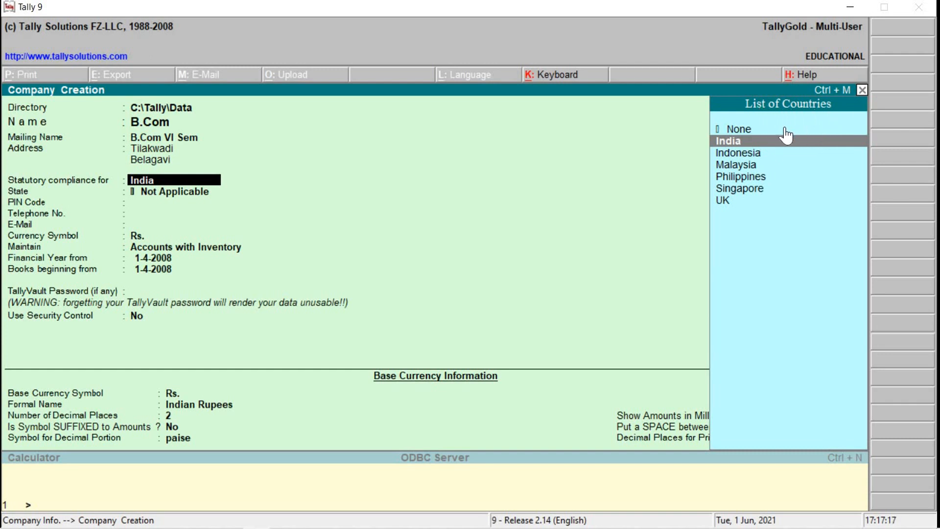
{"action": "left_click", "coordinate": [753, 141]}
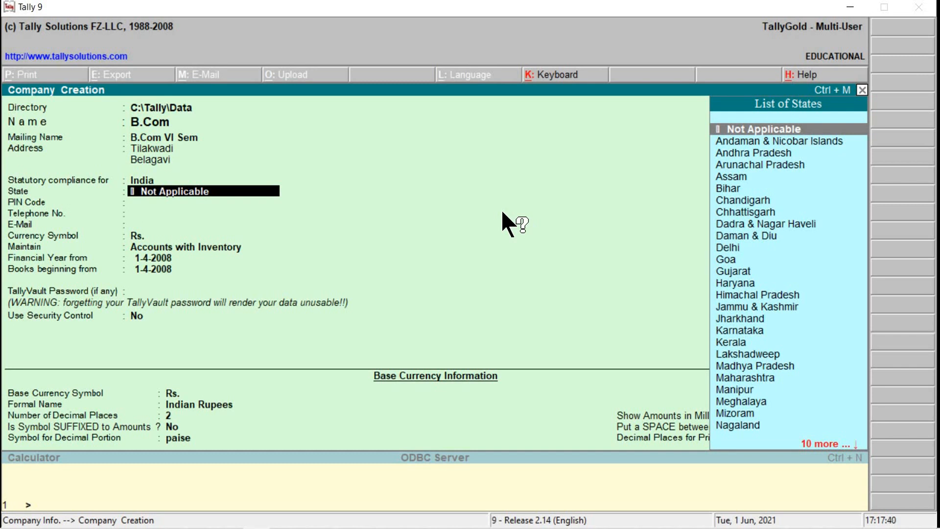
{"action": "type", "text": "K"}
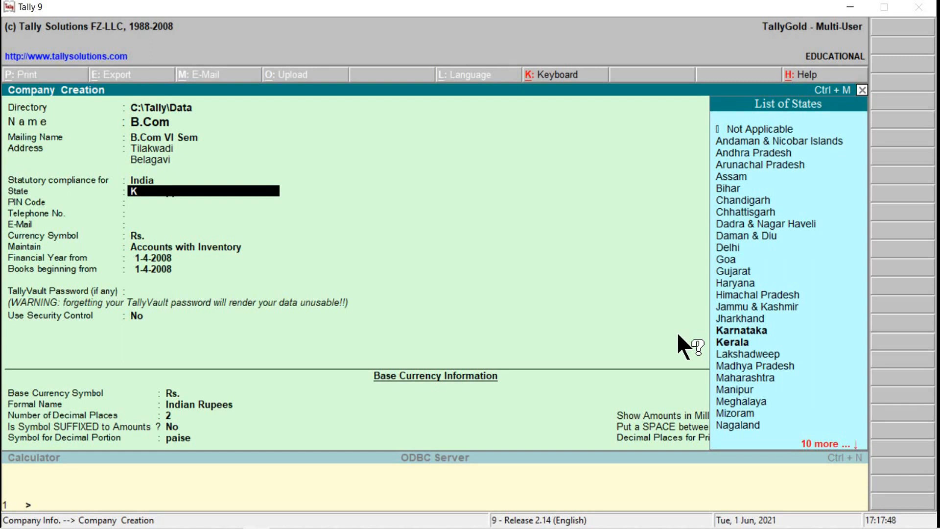
{"action": "key", "text": "Down"}
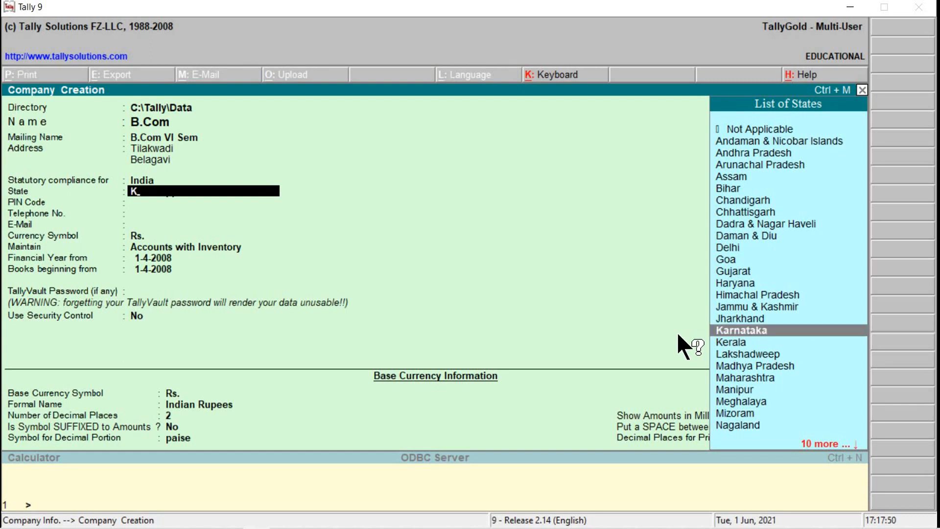
{"action": "key", "text": "Return"}
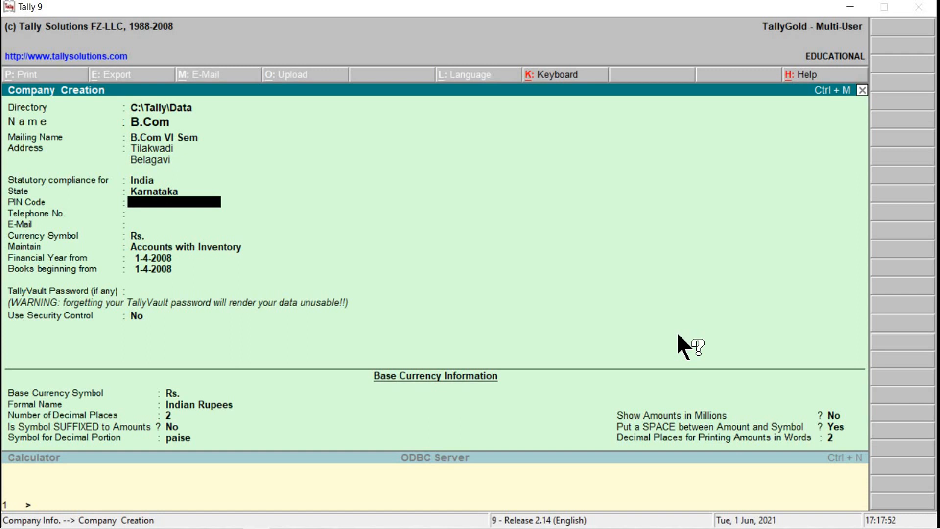
Step: Enter the company's PIN code, telephone number and e-mail address
{"action": "type", "text": "590006"}
{"action": "key", "text": "Return"}
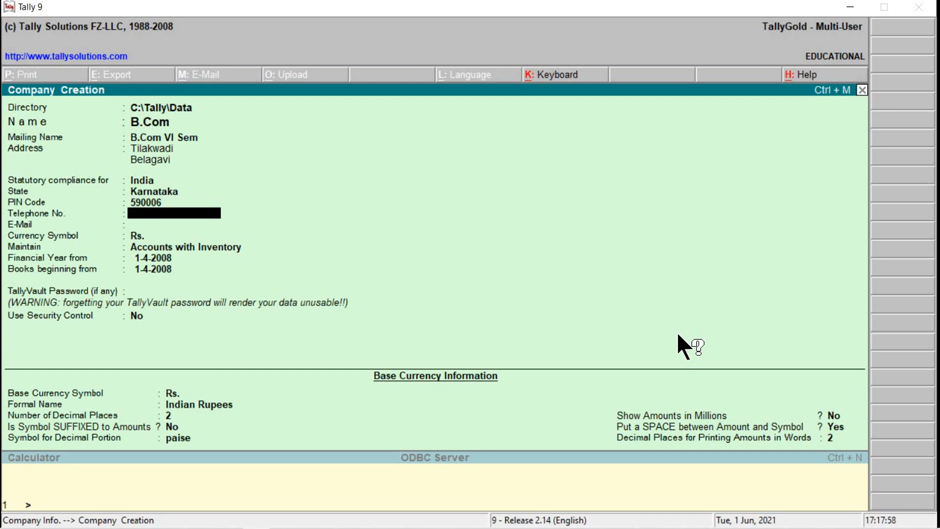
{"action": "type", "text": "0831123456"}
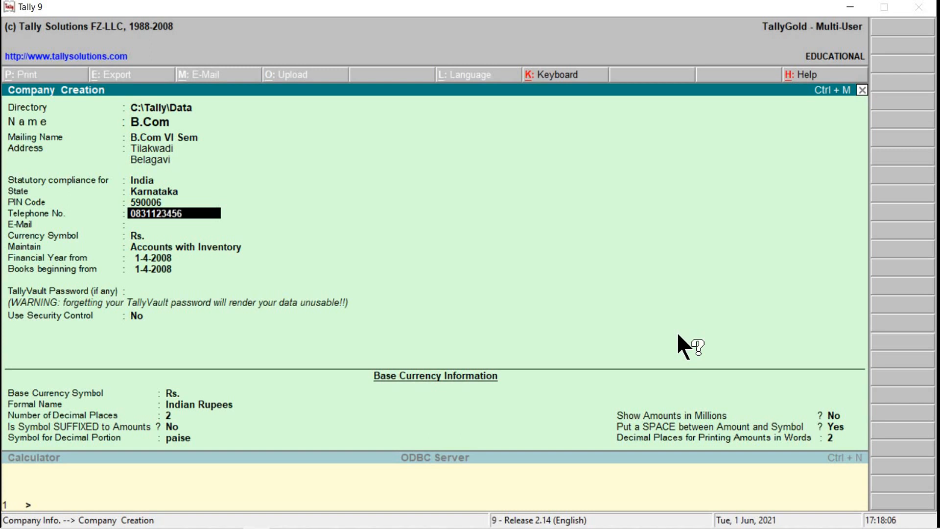
{"action": "key", "text": "Return"}
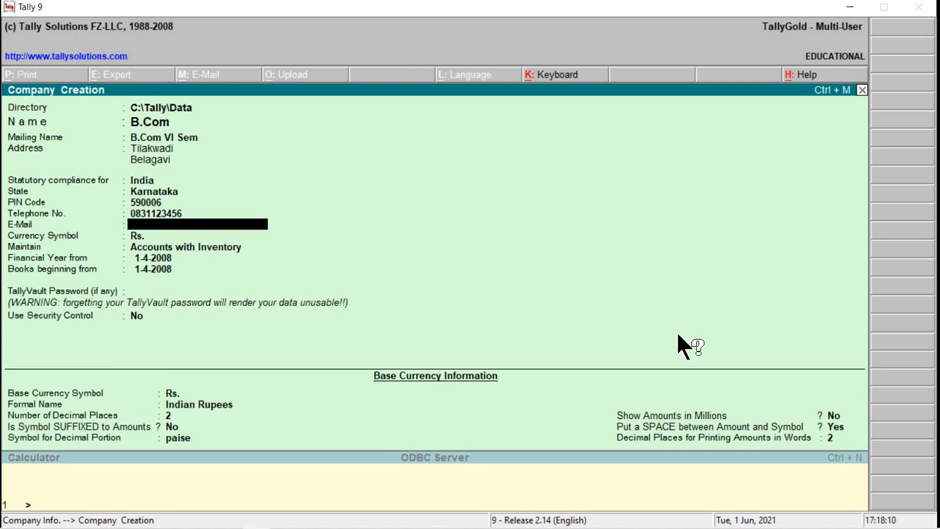
{"action": "type", "text": "abc@gmail.com"}
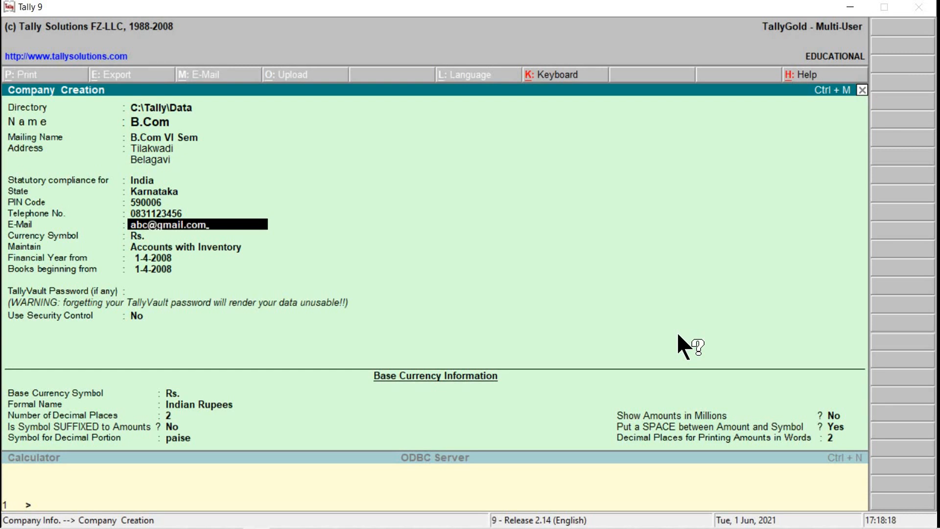
{"action": "key", "text": "Return"}
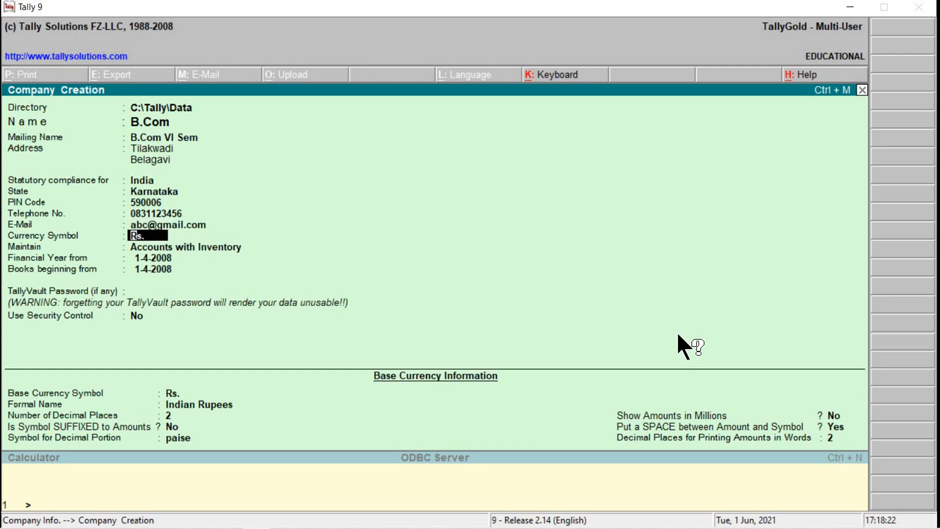
Step: Keep Rs. as currency symbol and choose Accounts with Inventory as the company type
{"action": "key", "text": "Return"}
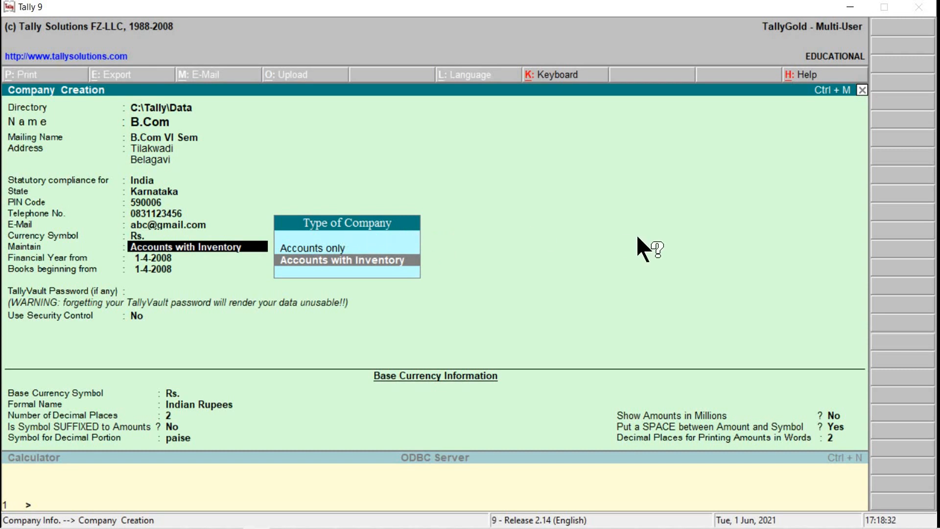
{"action": "key", "text": "Up"}
{"action": "key", "text": "Down"}
{"action": "key", "text": "Up"}
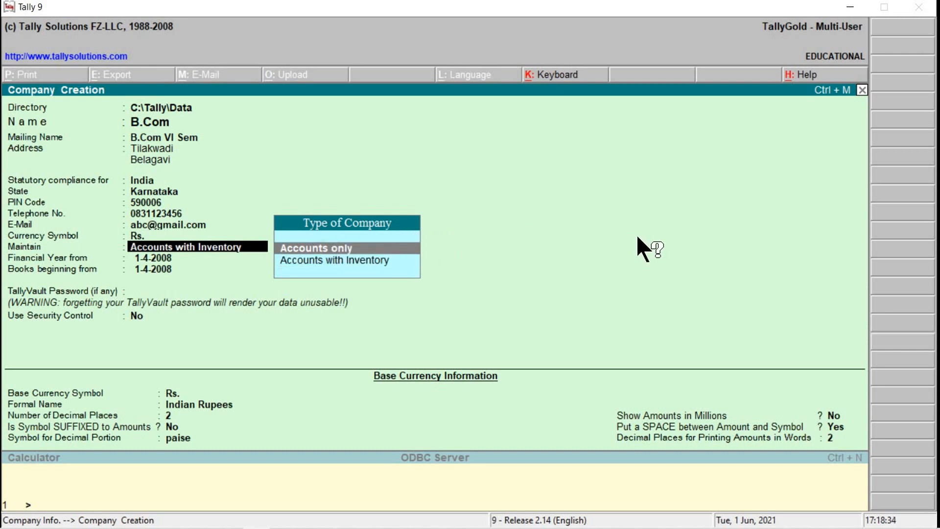
{"action": "key", "text": "Down"}
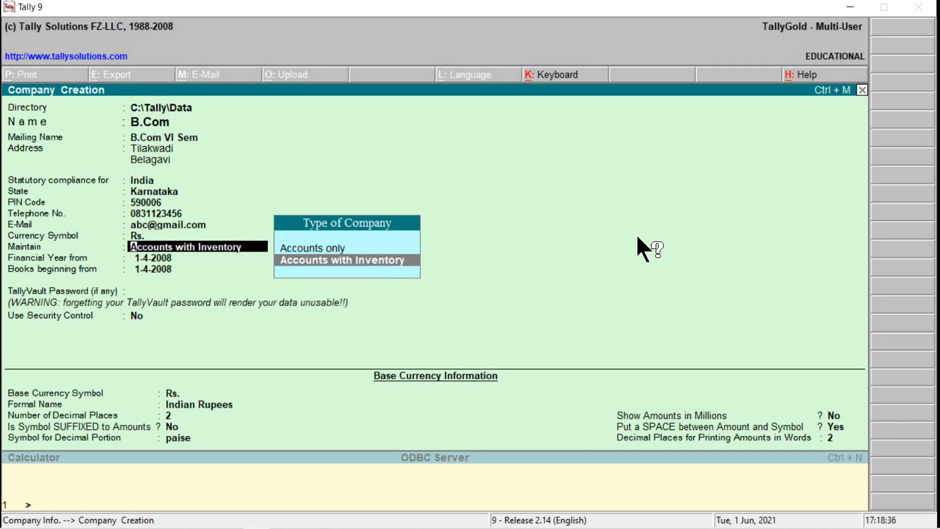
{"action": "key", "text": "Up"}
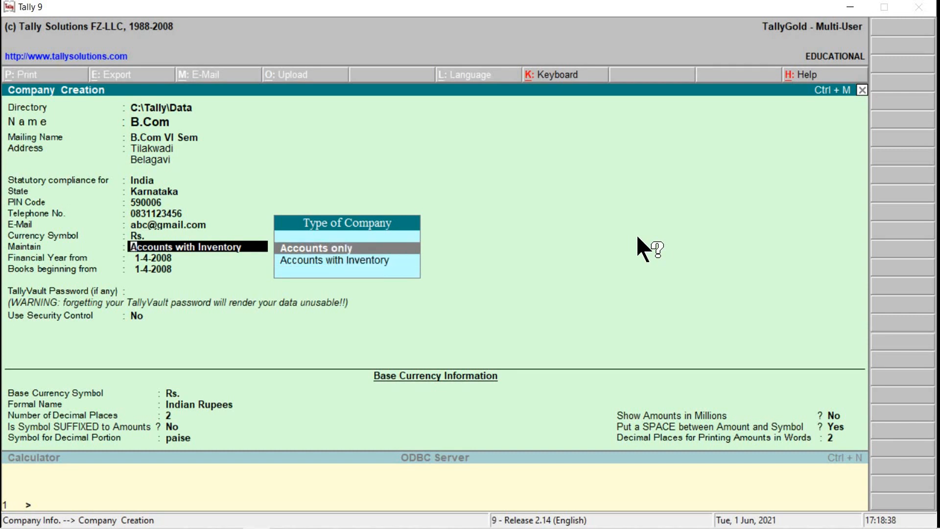
{"action": "key", "text": "Down"}
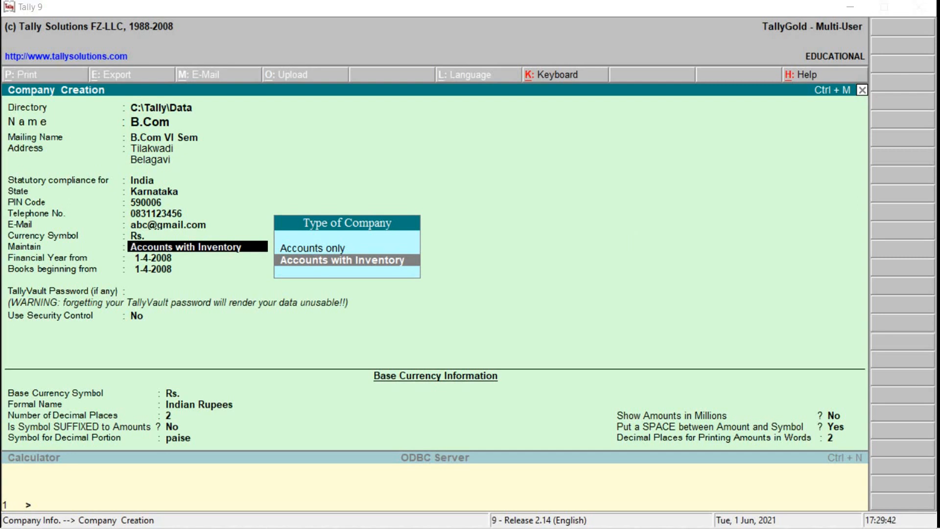
{"action": "left_click", "coordinate": [380, 276]}
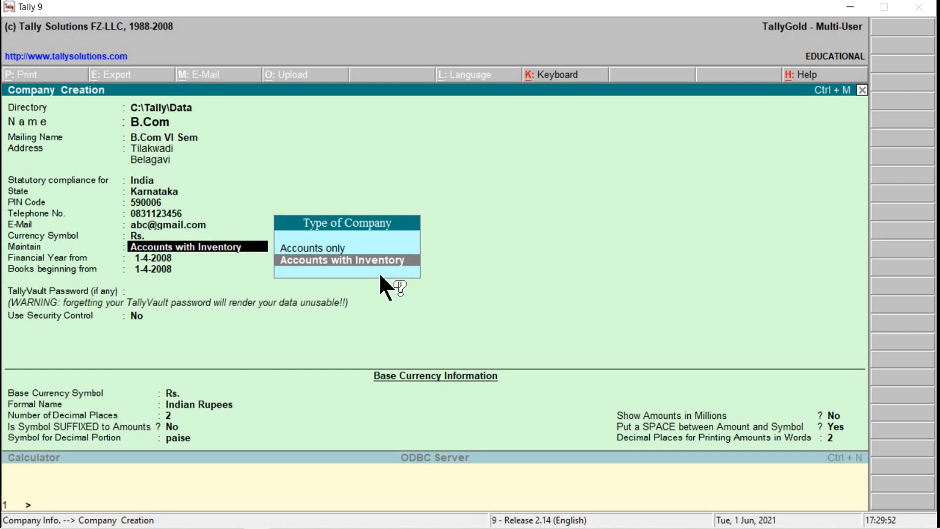
{"action": "key", "text": "Up"}
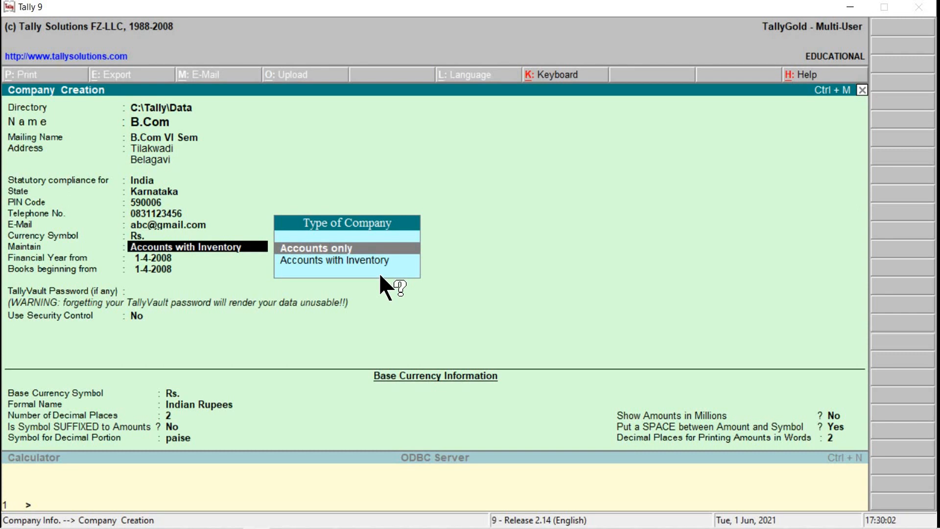
{"action": "key", "text": "Down"}
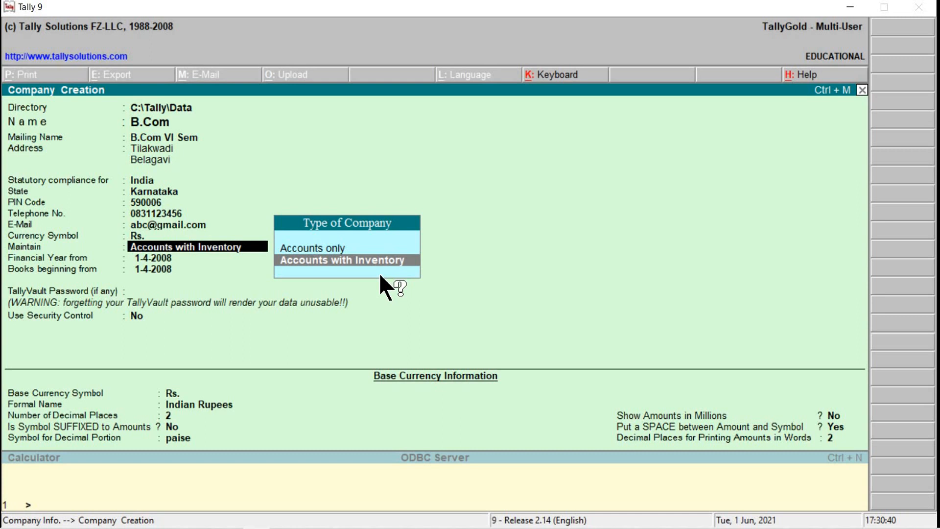
{"action": "key", "text": "Return"}
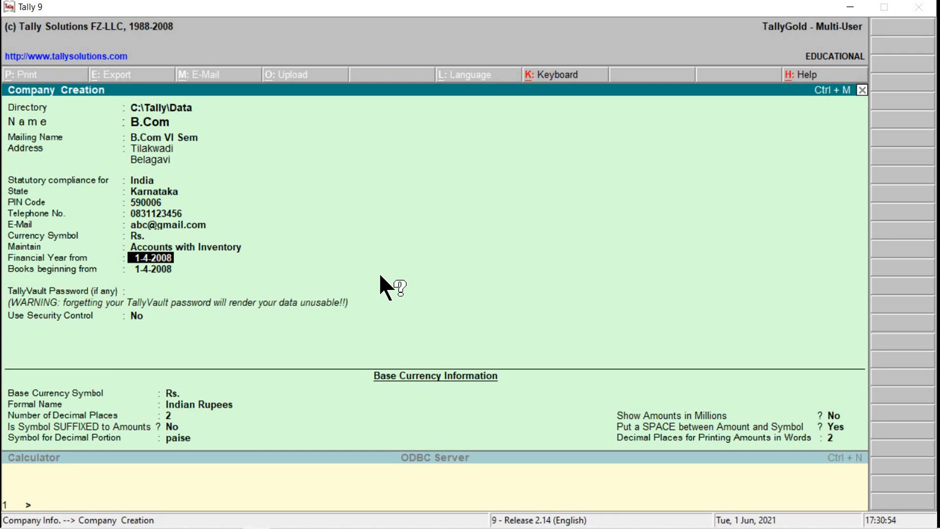
Step: Enter 1-4-2021 as the Financial Year from date, replacing the 2008 default
{"action": "type", "text": "1-4-2021"}
{"action": "key", "text": "Return"}
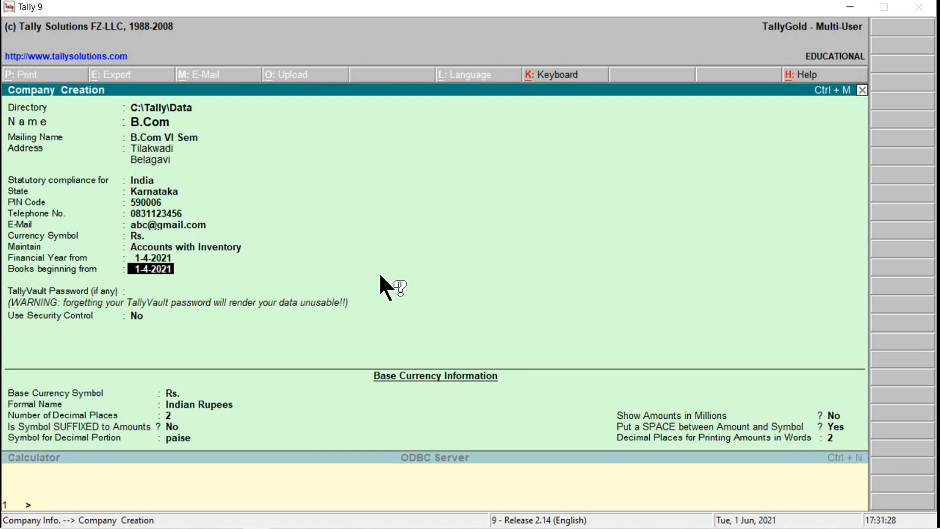
Step: Change the Books beginning from date to 1-5-2021
{"action": "type", "text": "1-5-2021"}
{"action": "key", "text": "Return"}
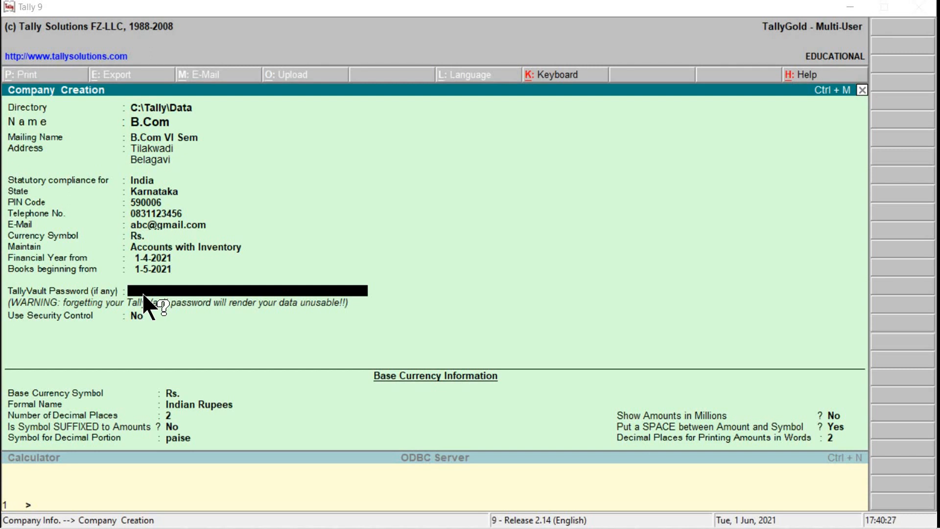
{"action": "left_click", "coordinate": [143, 294]}
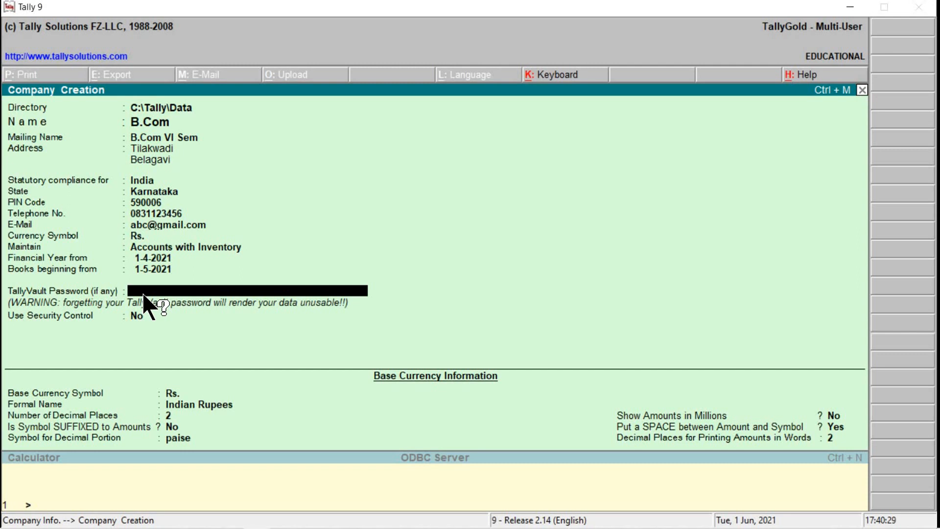
{"action": "key", "text": "Up"}
{"action": "key", "text": "Up"}
{"action": "key", "text": "Up"}
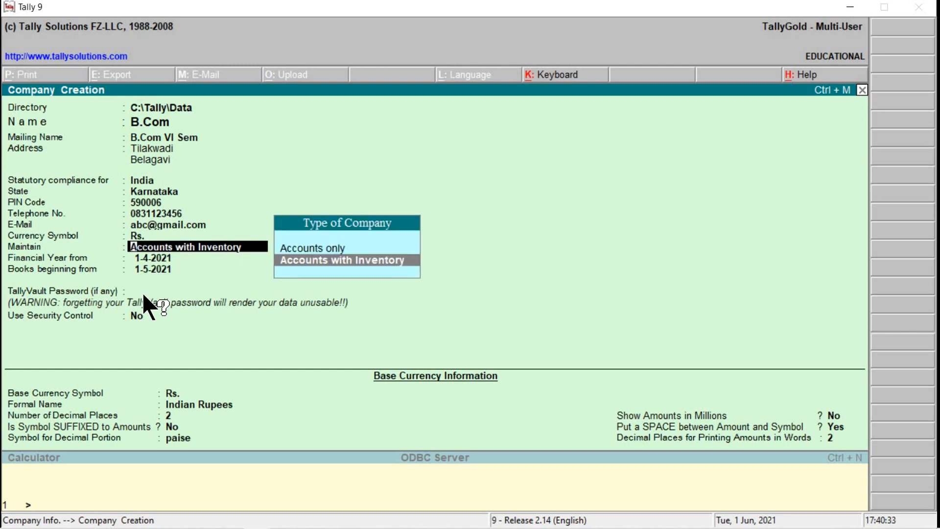
{"action": "key", "text": "Return"}
{"action": "key", "text": "Return"}
{"action": "key", "text": "Return"}
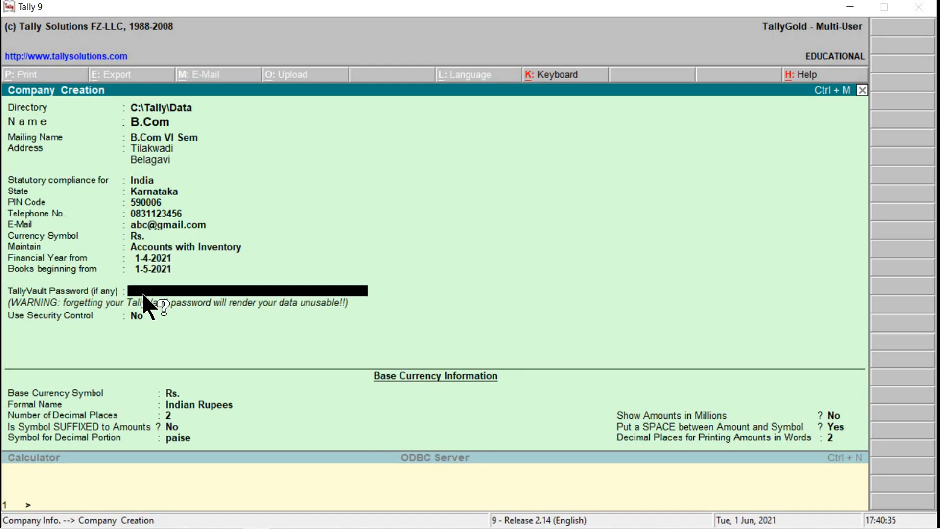
{"action": "key", "text": "Return"}
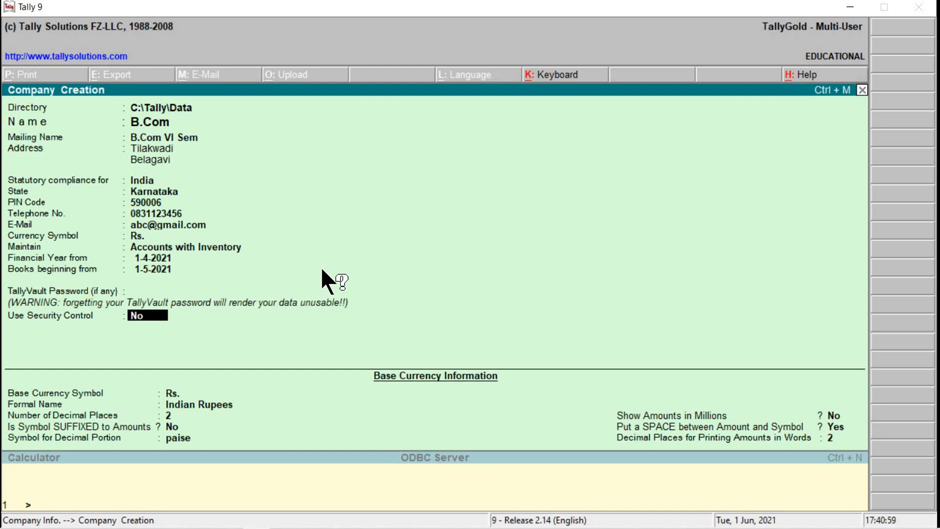
Step: Set Use Security Control to Yes to reveal the administrator and audit fields
{"action": "type", "text": "y"}
{"action": "key", "text": "Return"}
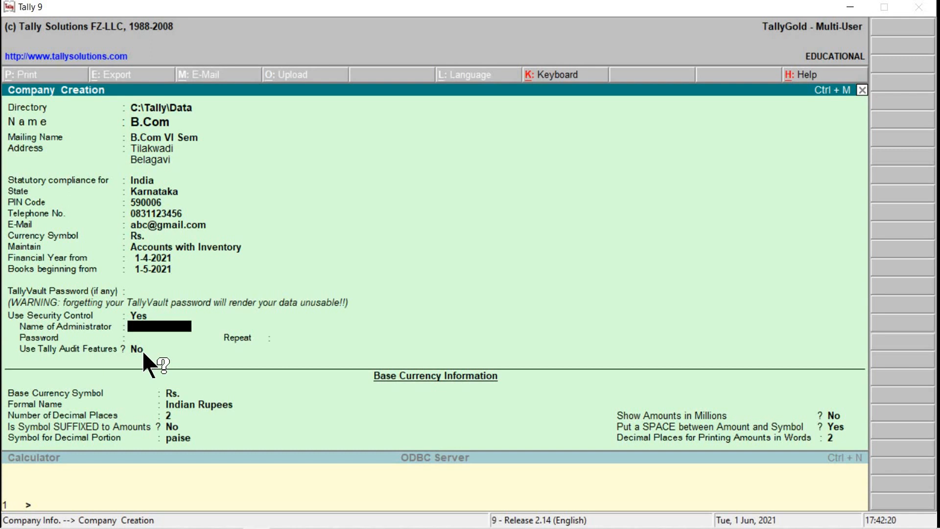
Step: Set Use Security Control back to No
{"action": "key", "text": "Up"}
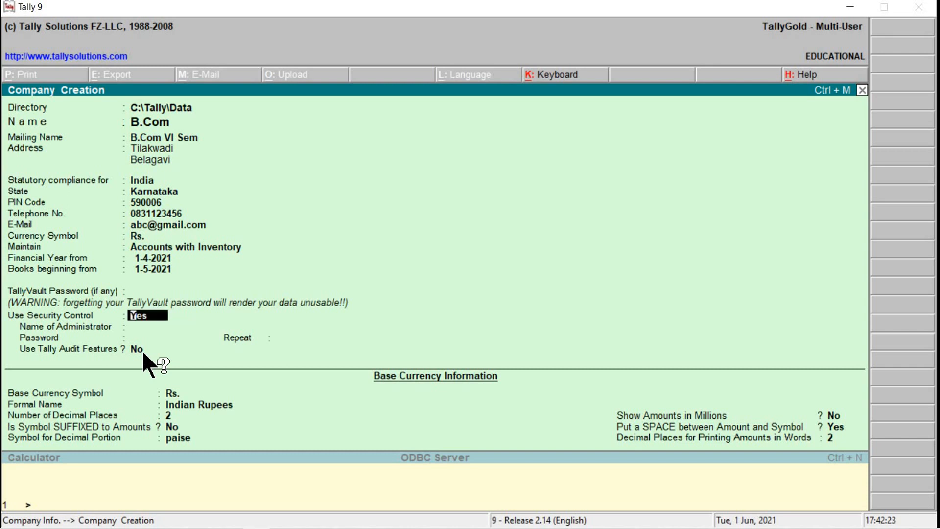
{"action": "type", "text": "n"}
{"action": "key", "text": "Return"}
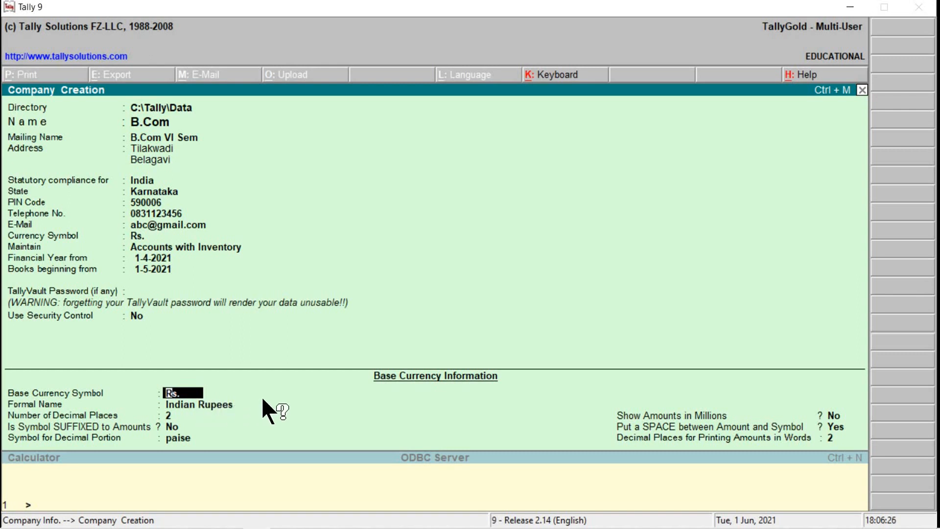
{"action": "key", "text": "Return"}
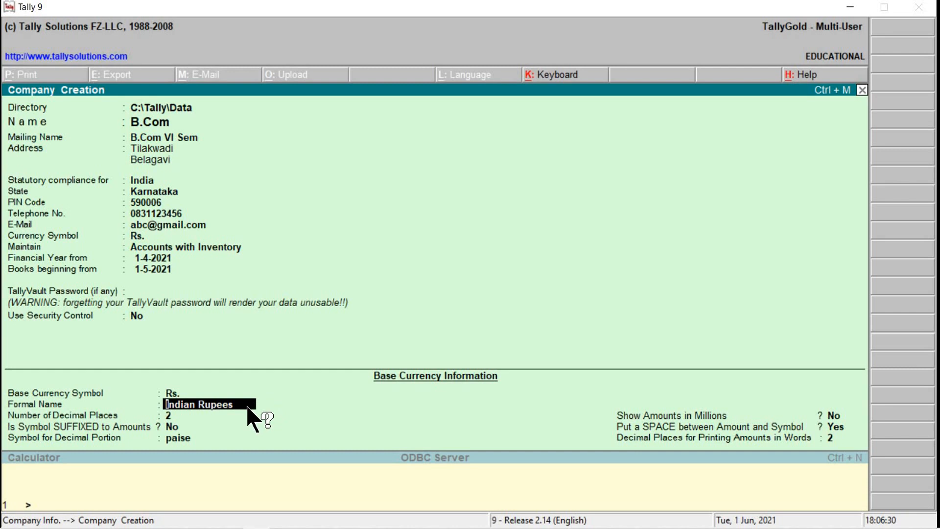
{"action": "key", "text": "Return"}
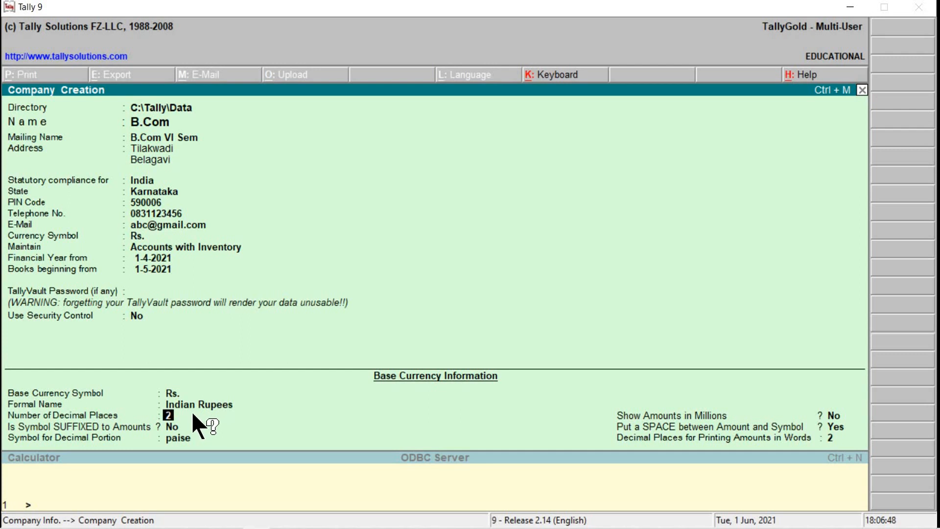
{"action": "key", "text": "Return"}
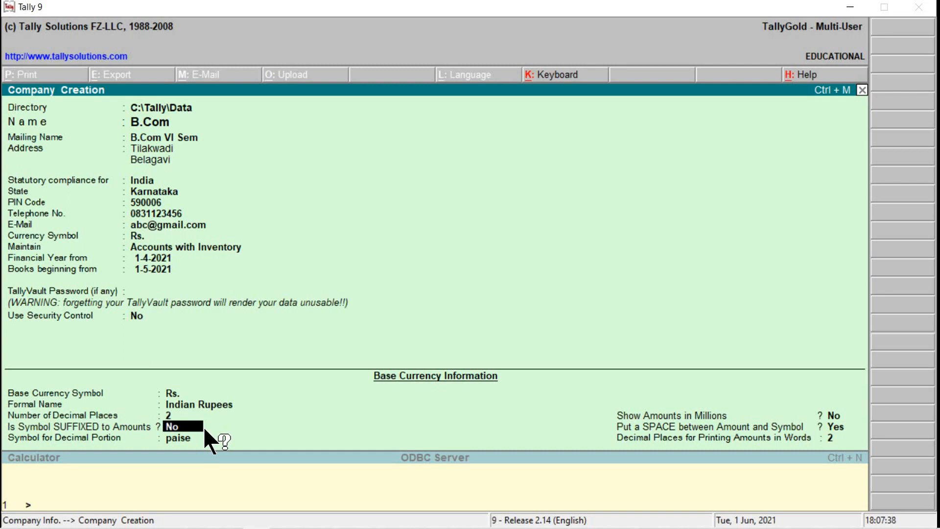
Step: Keep the defaults: symbol not suffixed, paise as decimal portion, not in millions, space before the symbol
{"action": "key", "text": "Return"}
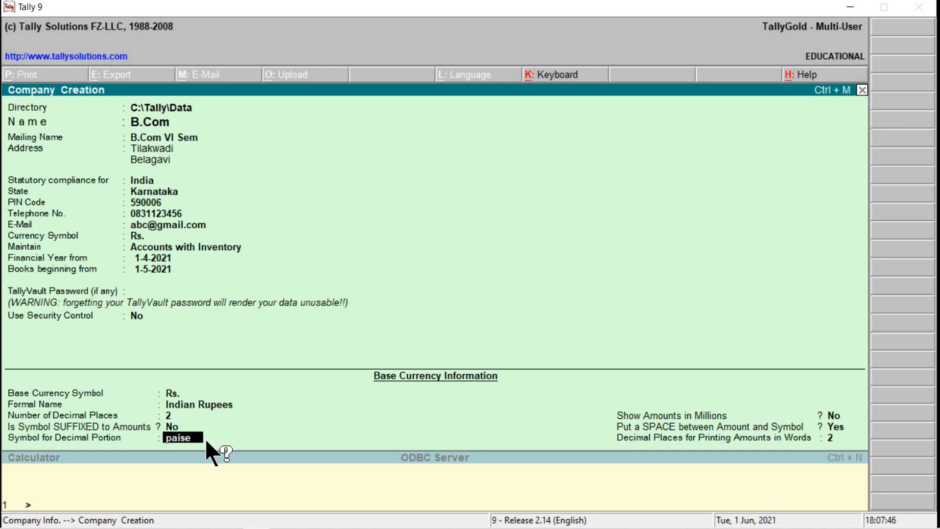
{"action": "key", "text": "Return"}
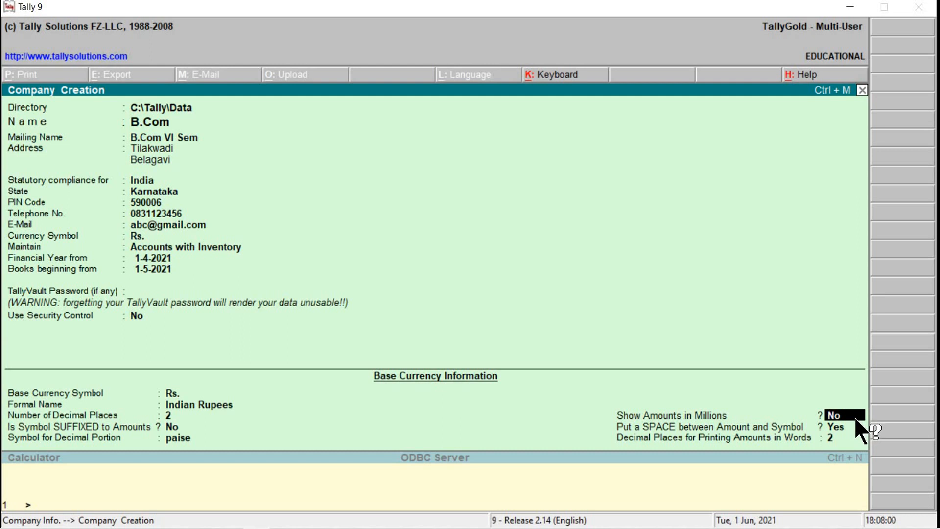
{"action": "key", "text": "Return"}
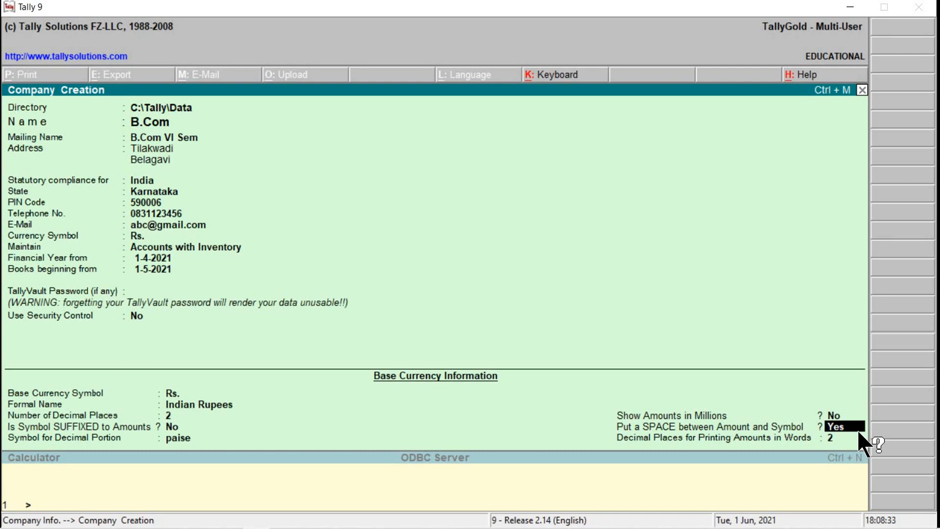
{"action": "key", "text": "Return"}
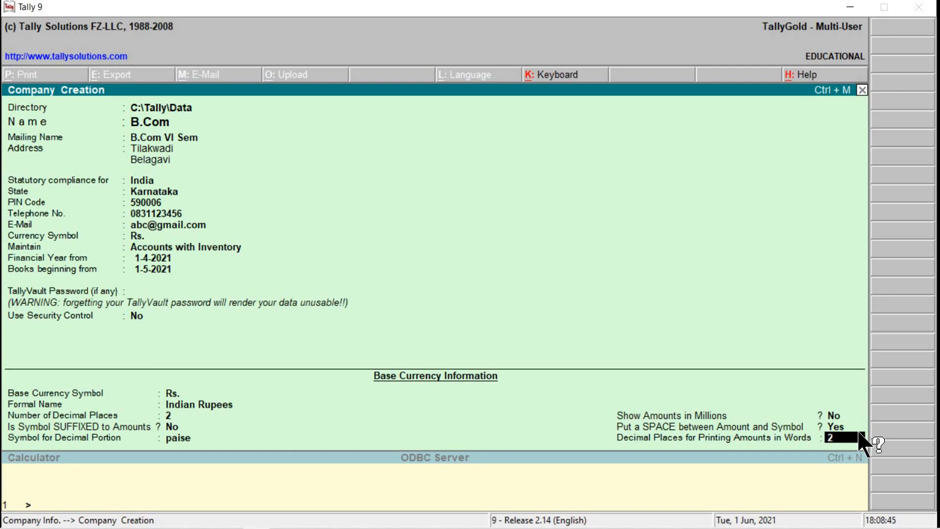
Step: Answer Yes to 'Accept?' so the B.Com company is saved and loaded
{"action": "key", "text": "Return"}
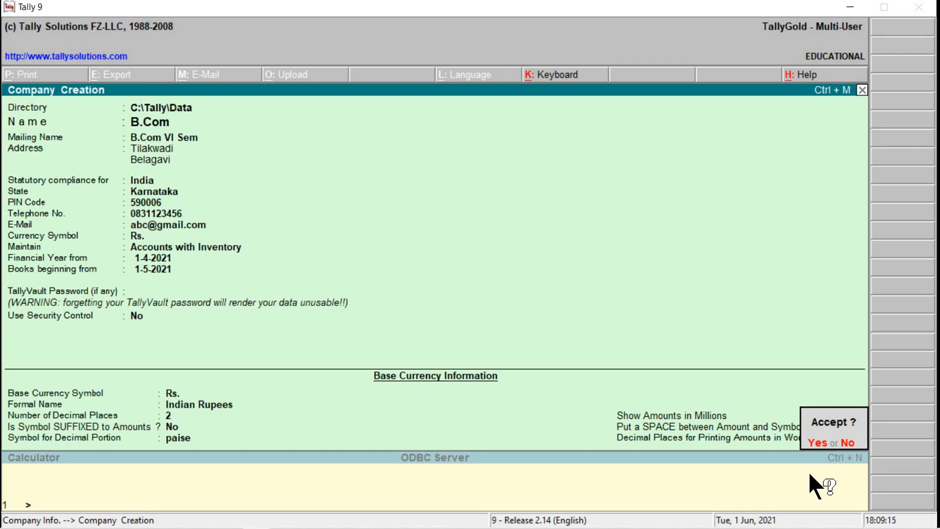
{"action": "key", "text": "y"}
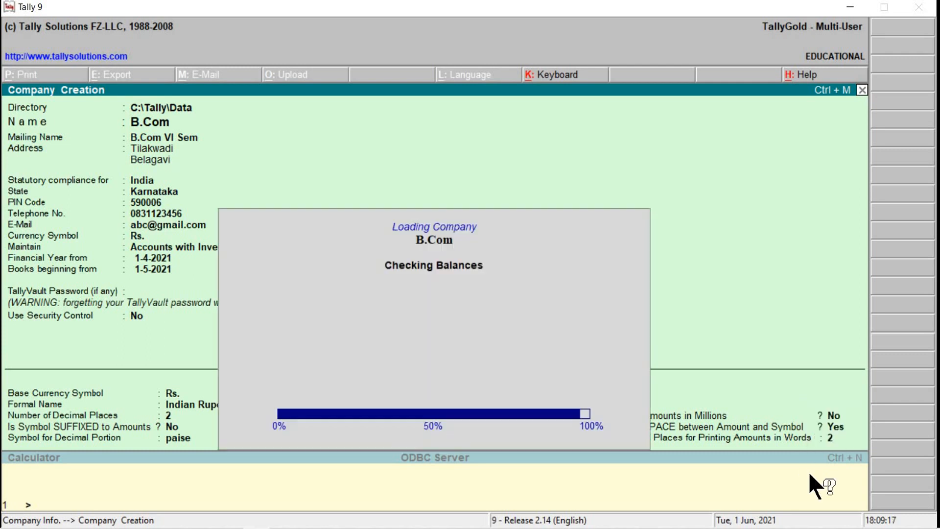